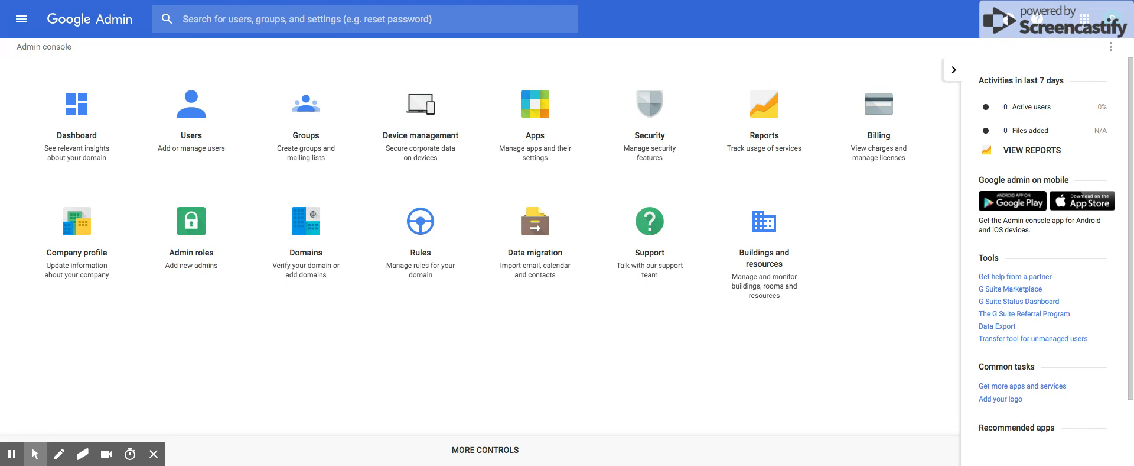
Browse the Google apps list, close it, and open the Users list for all organizational units
left_click(1084, 19)
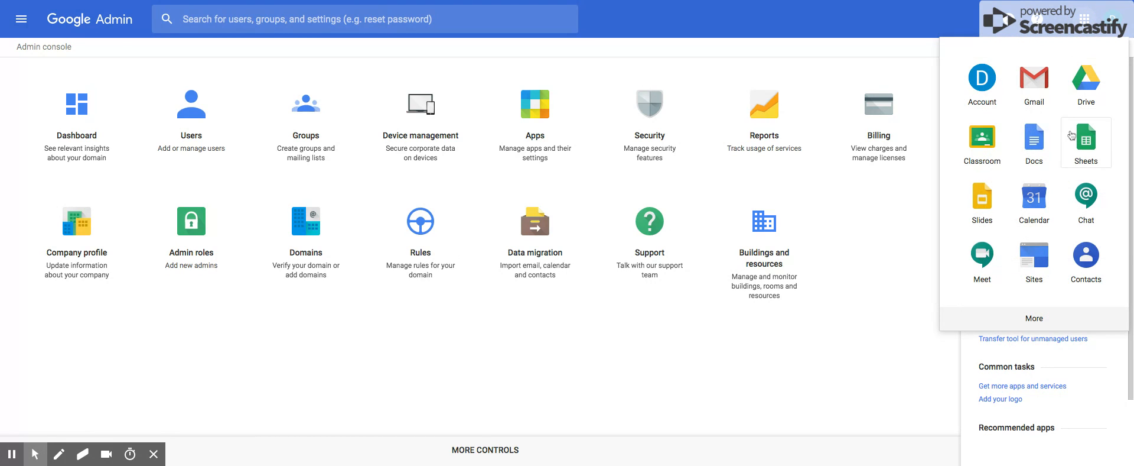
left_click(1050, 319)
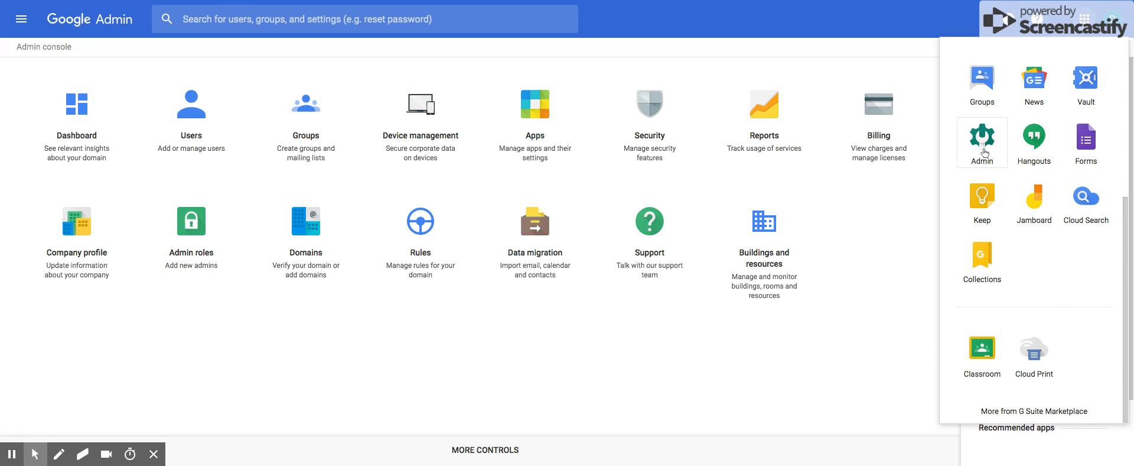
left_click(913, 236)
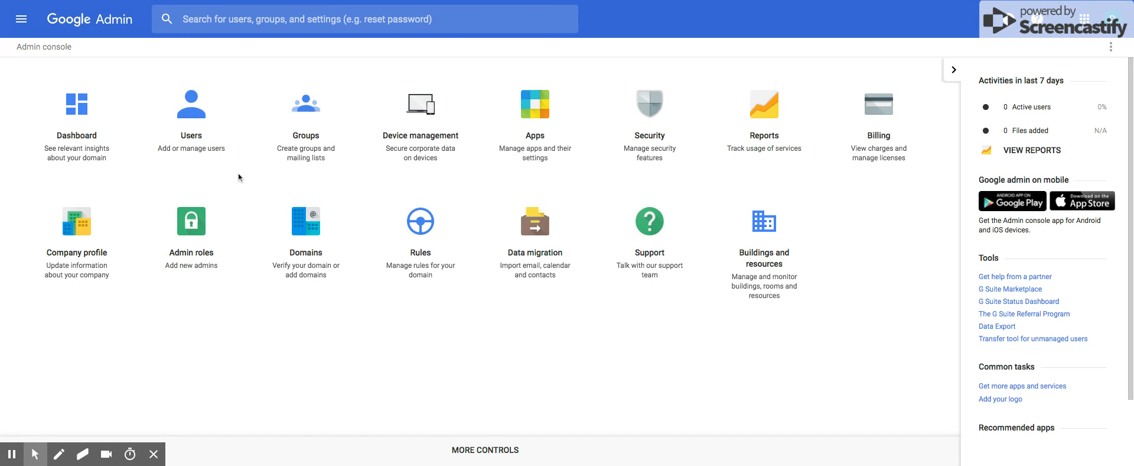
left_click(199, 140)
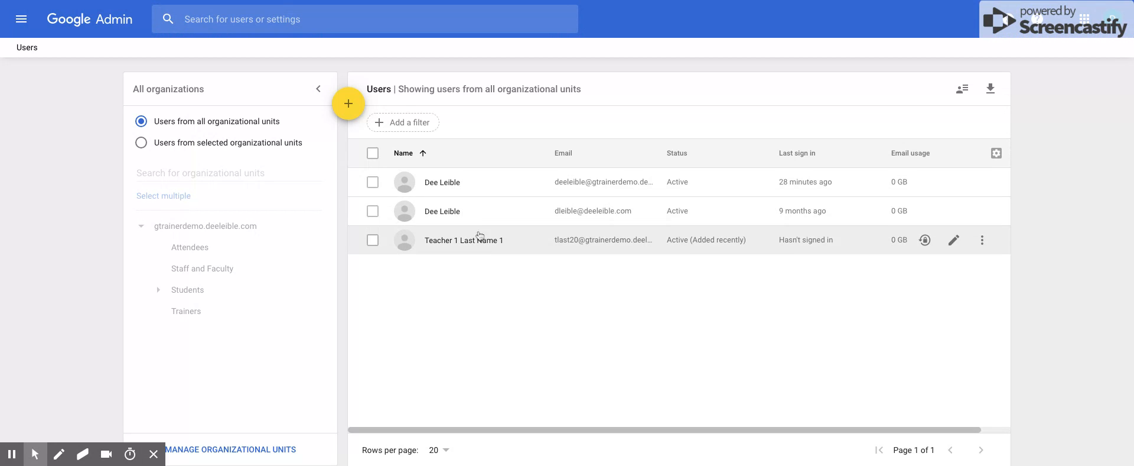
mouse_move(350, 107)
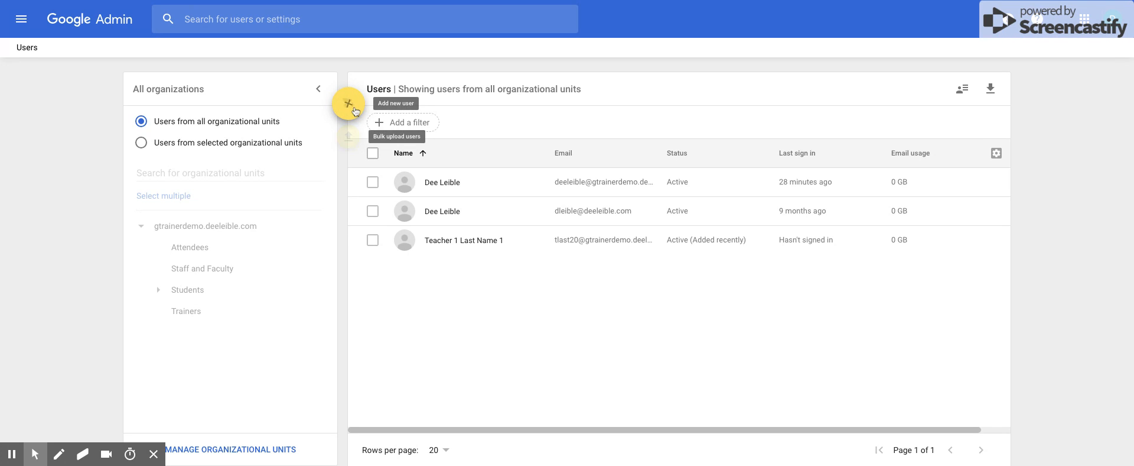
Start a new user with the person's first and last name, and shorten the auto-filled primary email username
left_click(355, 109)
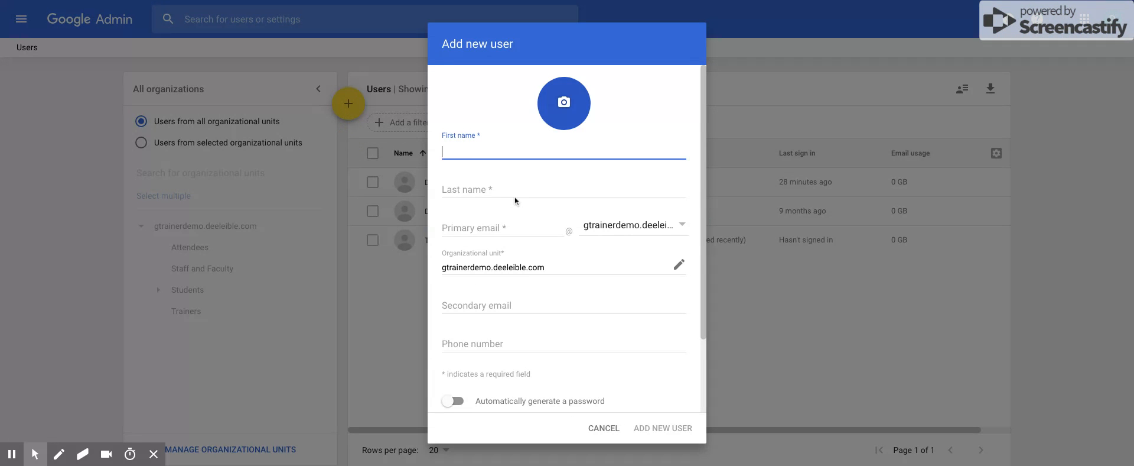
key("Tab")
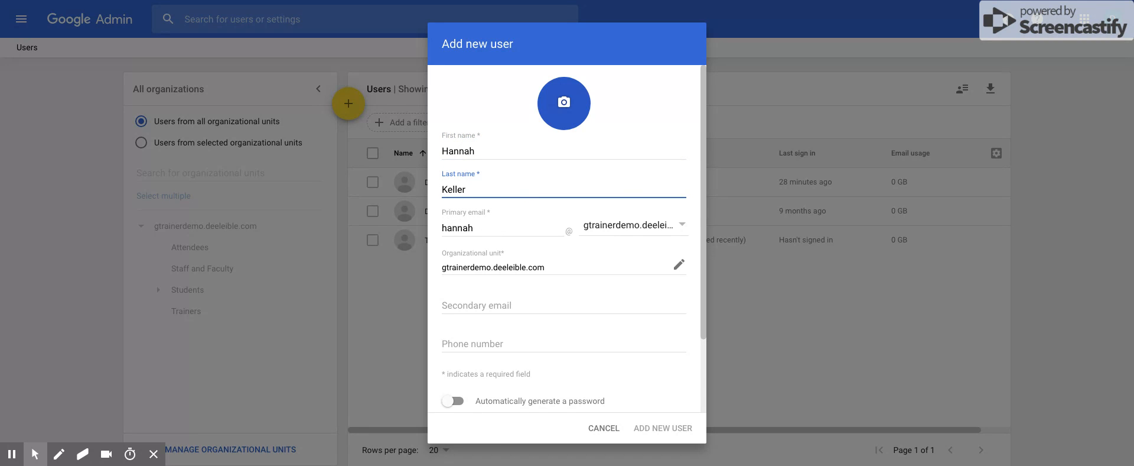
left_click(490, 230)
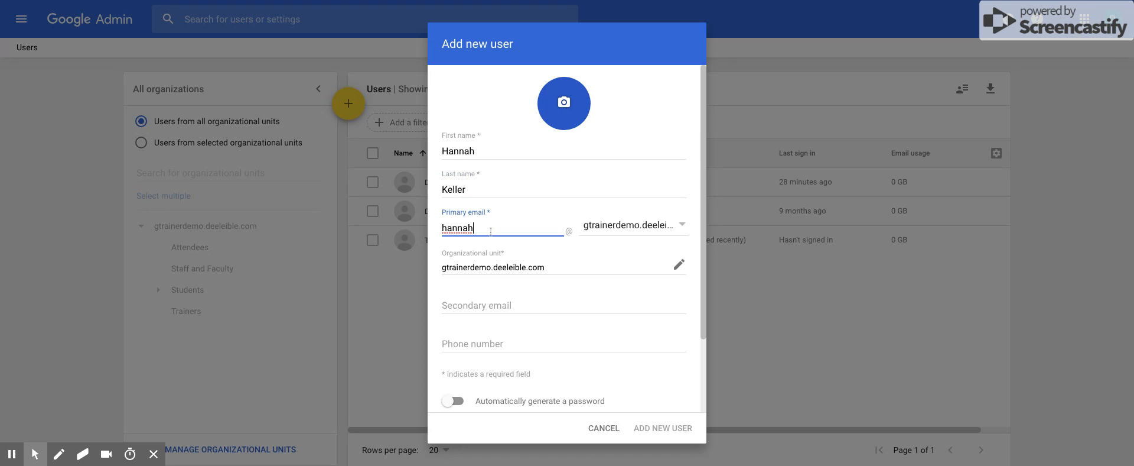
key("BackSpace")
key("BackSpace")
key("BackSpace")
key("BackSpace")
key("BackSpace")
type("keller")
scroll(564, 388, "down", 2)
Type a manual password for the account, reveal it to check it, and add the new user
left_click(483, 346)
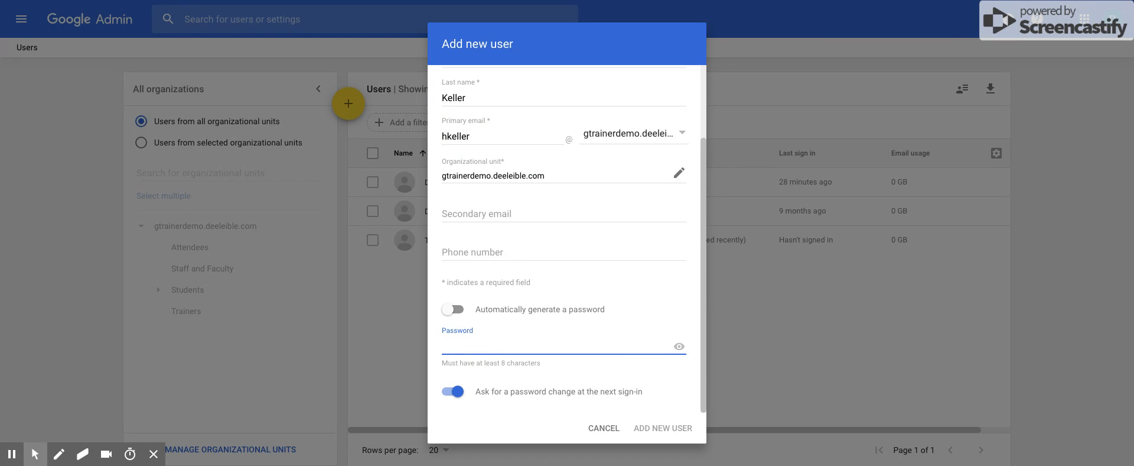
type("pas")
key("BackSpace")
key("BackSpace")
type("password")
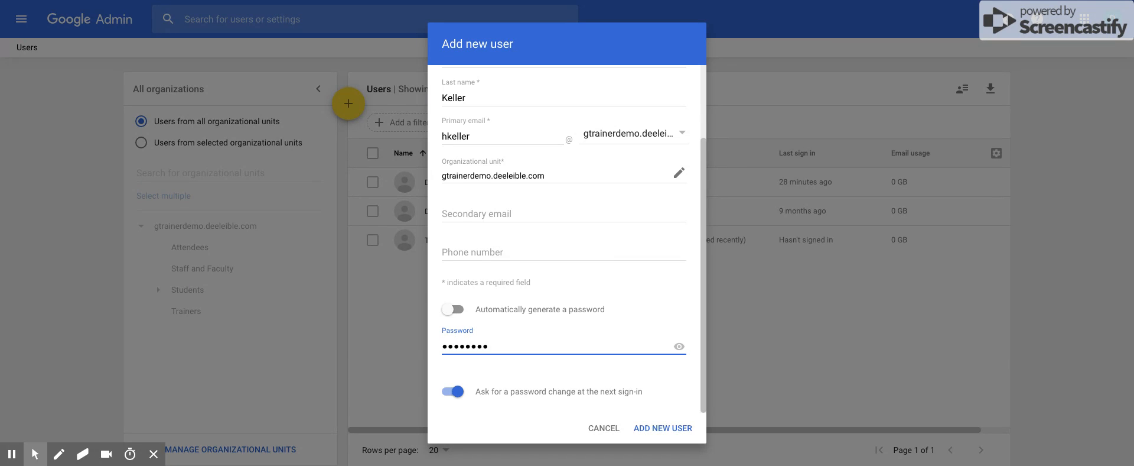
left_click(681, 348)
type("19")
scroll(615, 387, "up", 3)
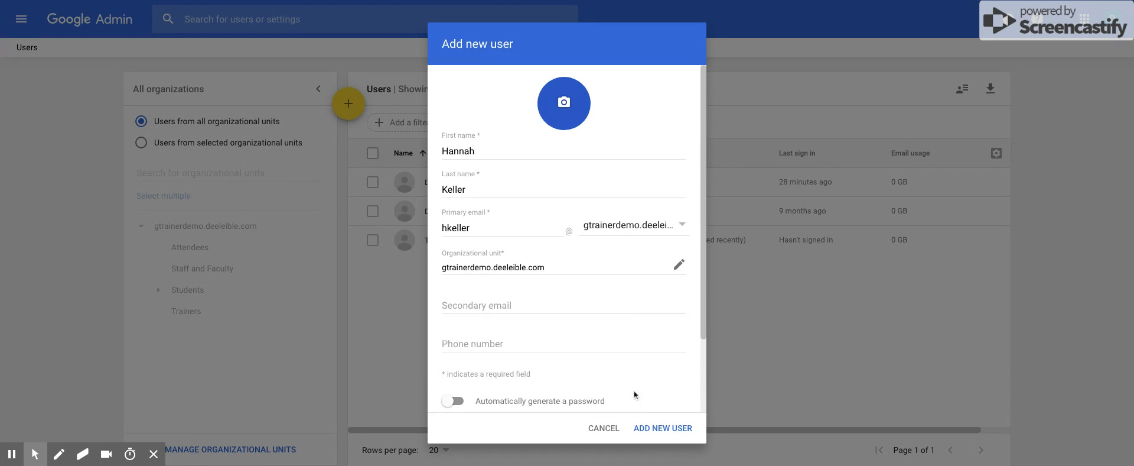
left_click(665, 435)
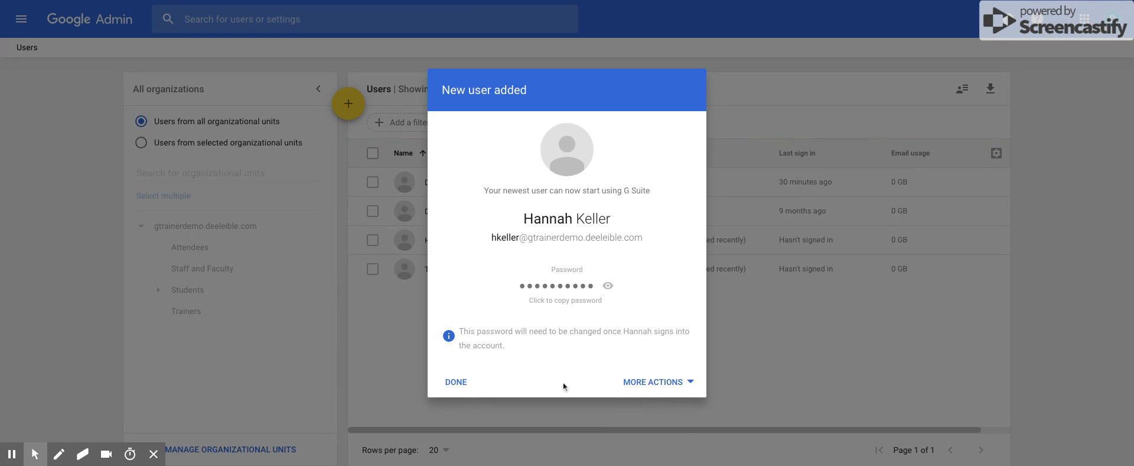
Review the More Actions options for the new user, then close the confirmation with Done
left_click(699, 384)
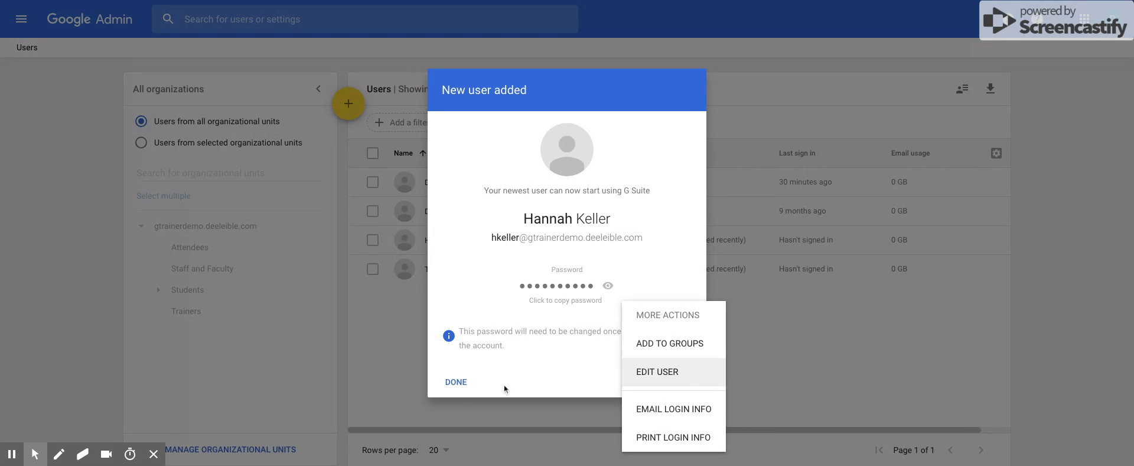
left_click(460, 385)
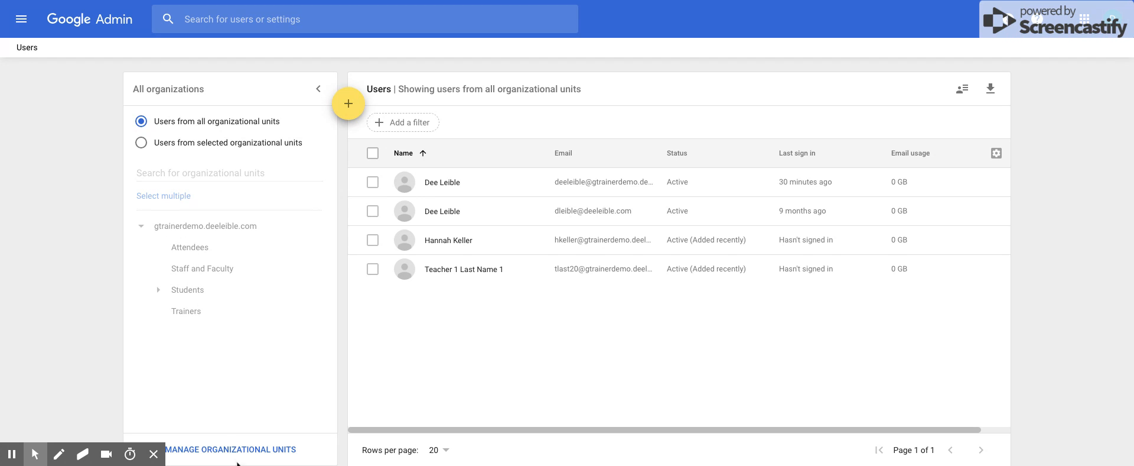
Go to Manage organizational units and expand Students to reveal Class of 2020
left_click(234, 450)
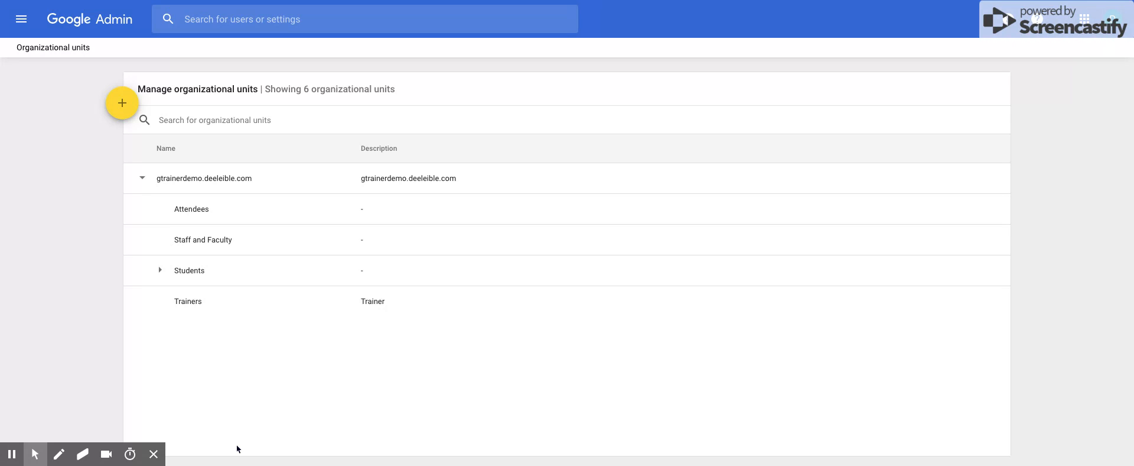
left_click(160, 271)
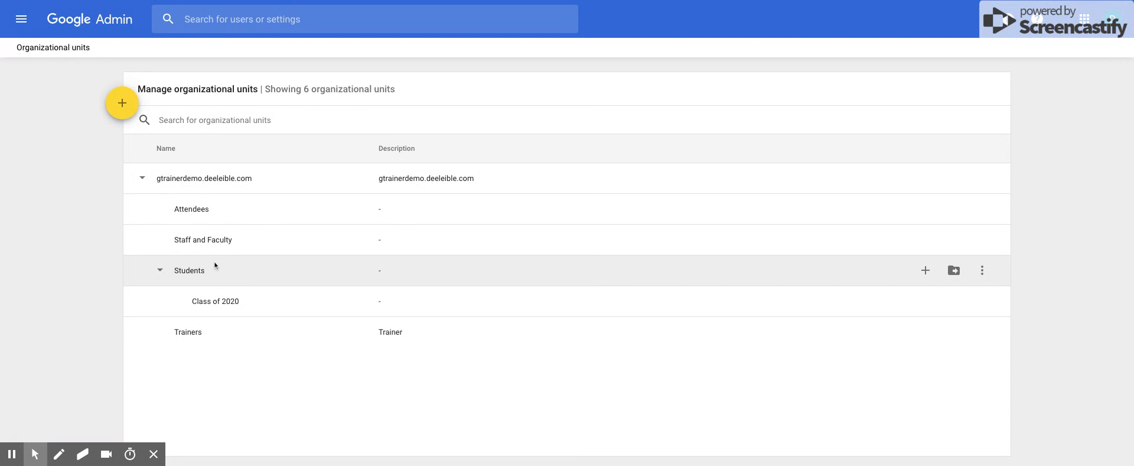
Create an organizational unit named 'Class of 2021' under the top-level domain
left_click(122, 106)
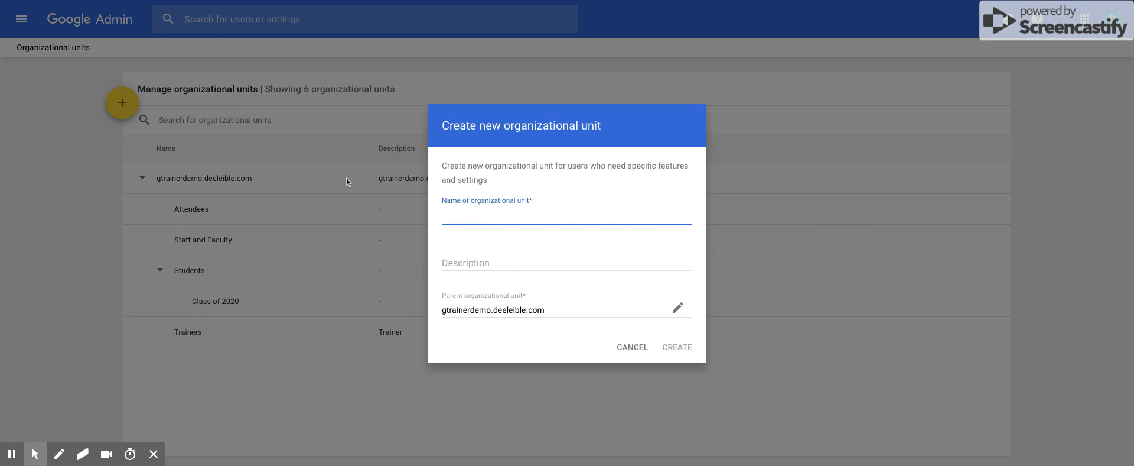
type("Class of 2021")
left_click(672, 348)
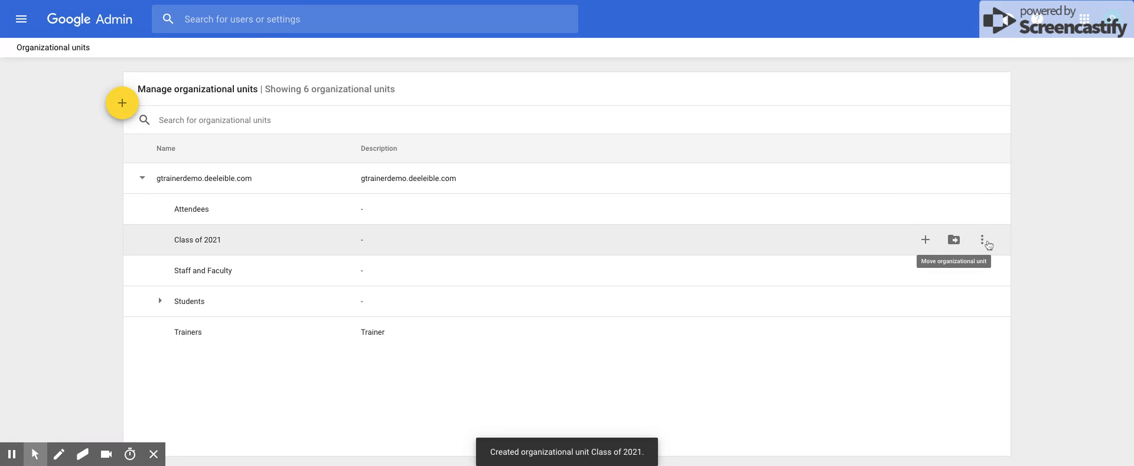
Open the Class of 2021 edit form, close it unchanged, and expand Students in the unit tree
left_click(981, 240)
left_click(936, 216)
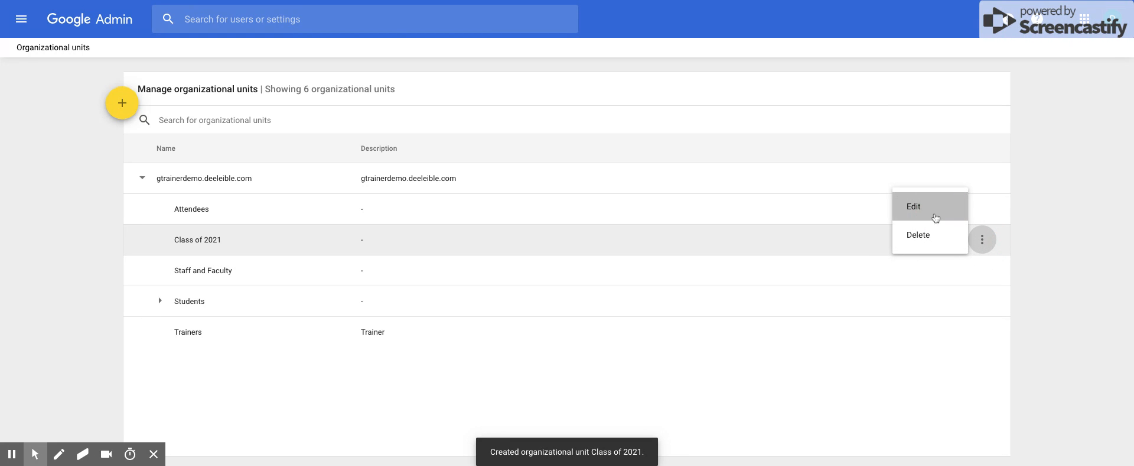
left_click(625, 317)
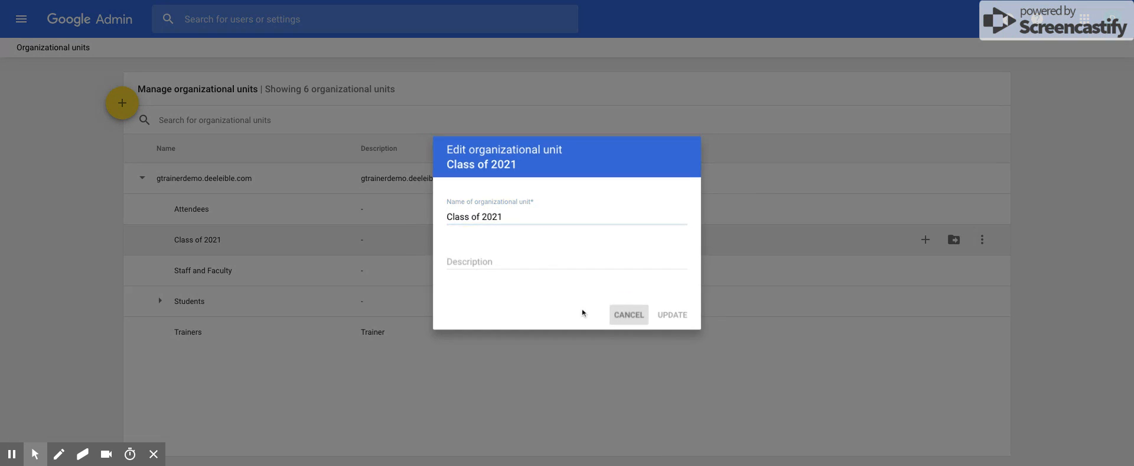
left_click_drag(149, 242, 156, 310)
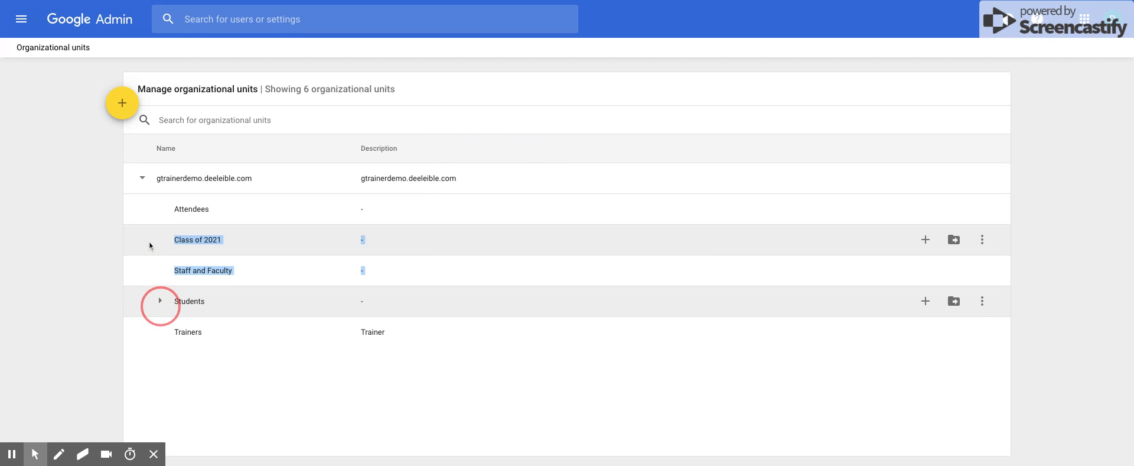
left_click(160, 301)
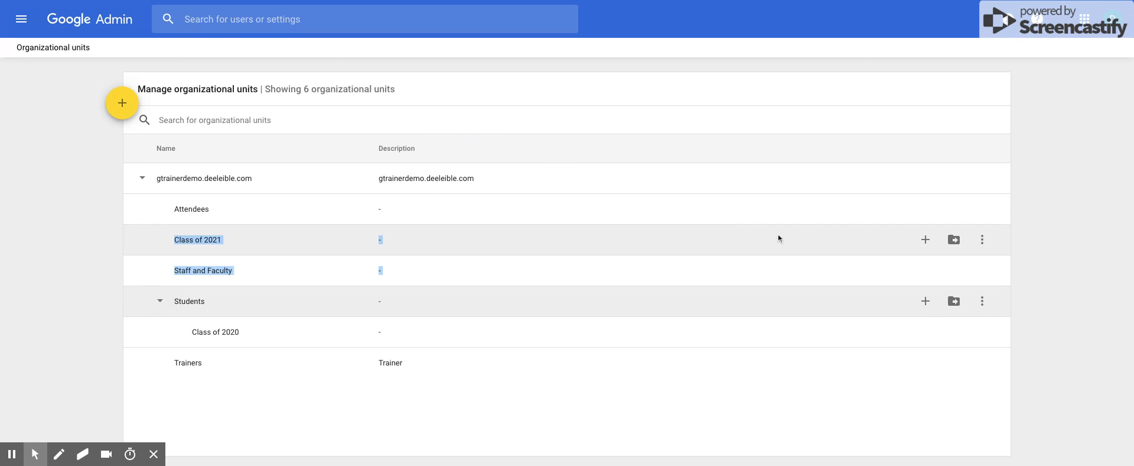
left_click(546, 251)
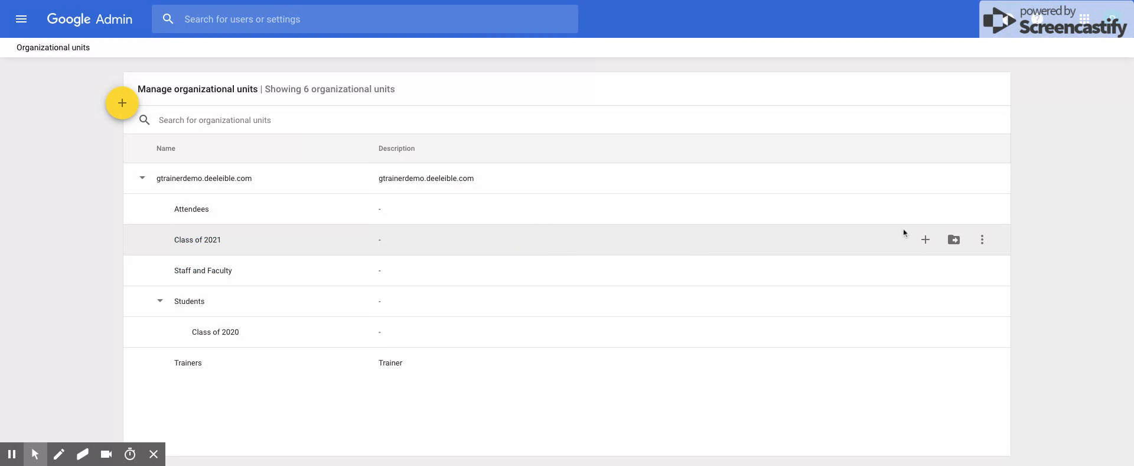
Move Class of 2021 under Students, choosing Students as the parent and confirming the move
left_click(954, 240)
left_click(503, 272)
left_click(473, 270)
left_click(680, 351)
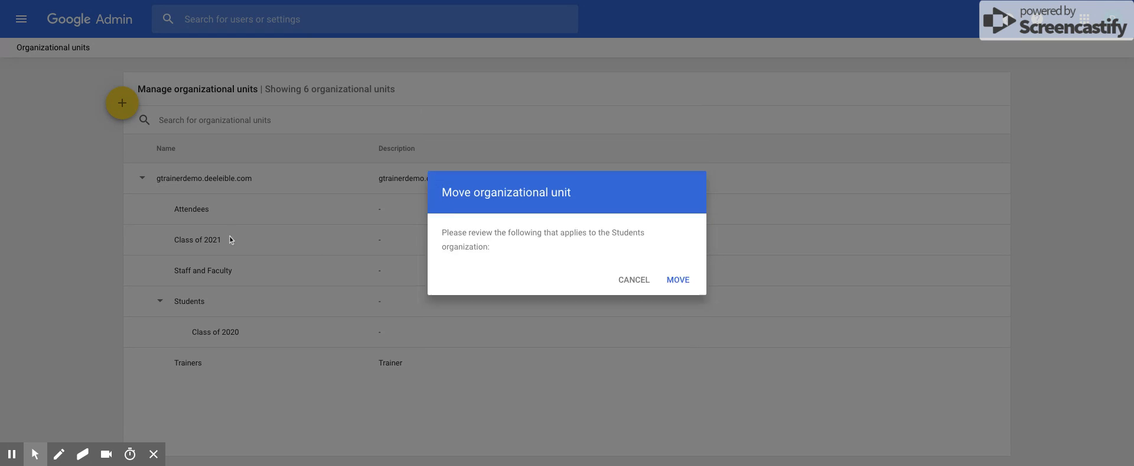
left_click(684, 359)
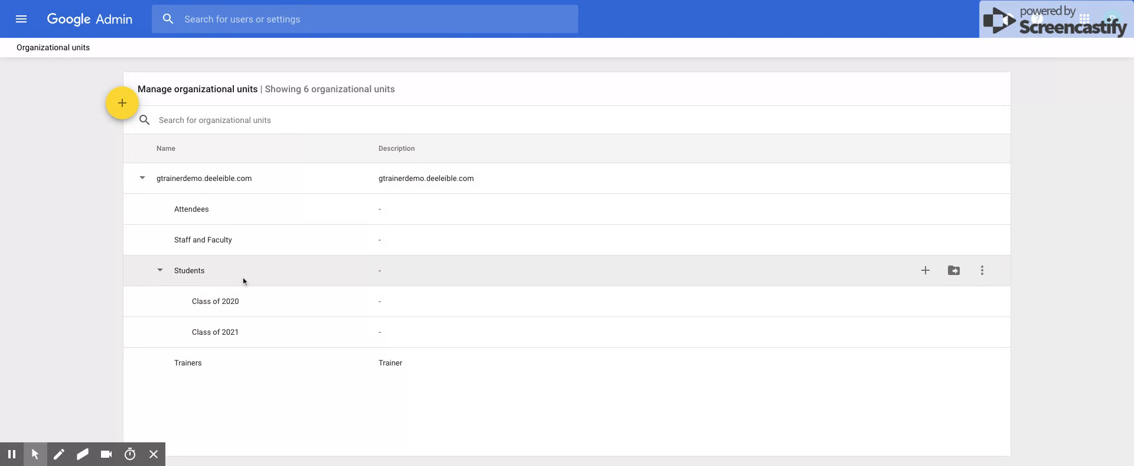
Return to the Admin console home through the main menu and reopen the Users list
left_click(21, 22)
left_click(46, 69)
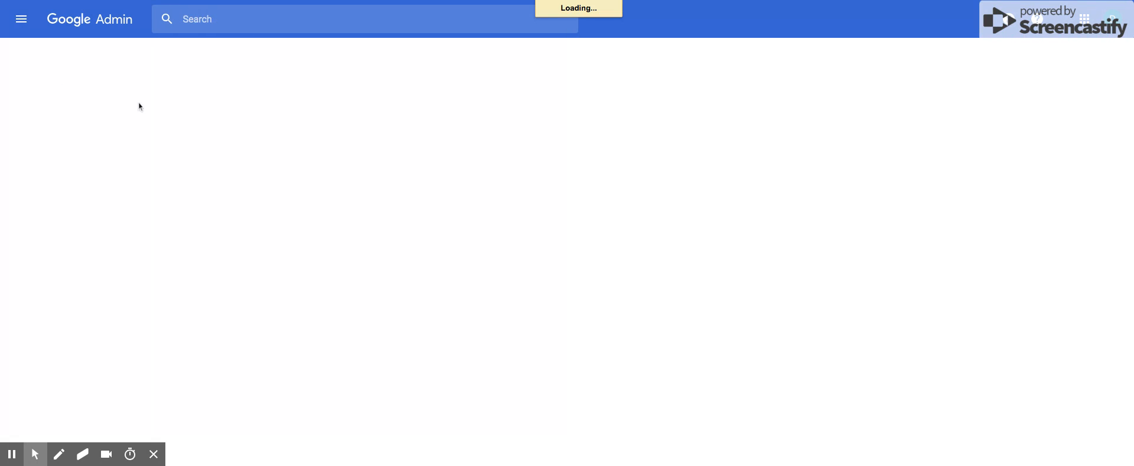
left_click(193, 120)
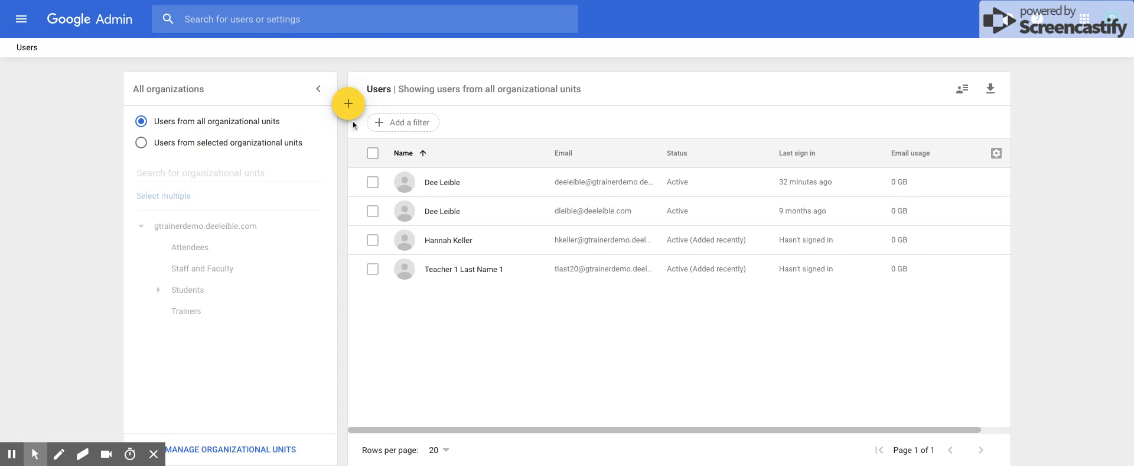
mouse_move(349, 105)
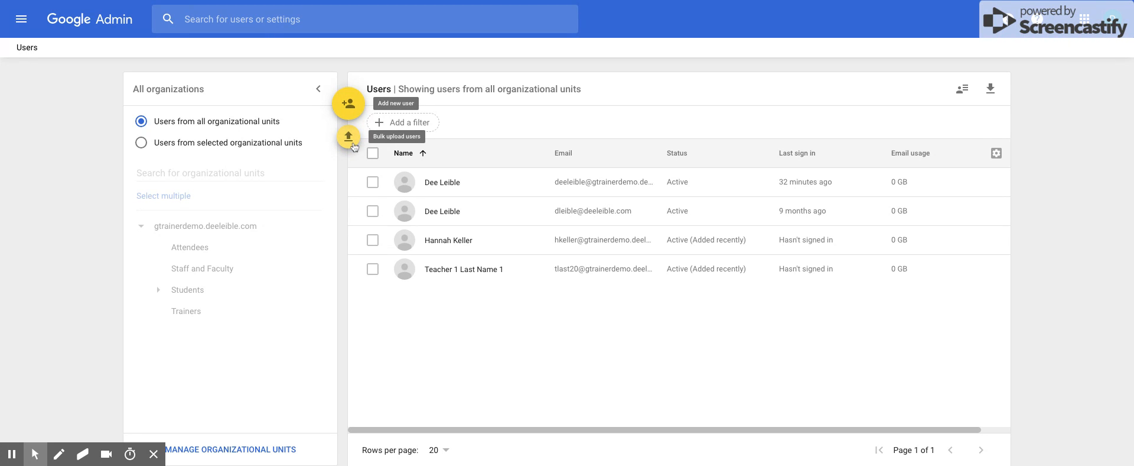
Open the Bulk upload users dialog from the add menu
left_click(349, 136)
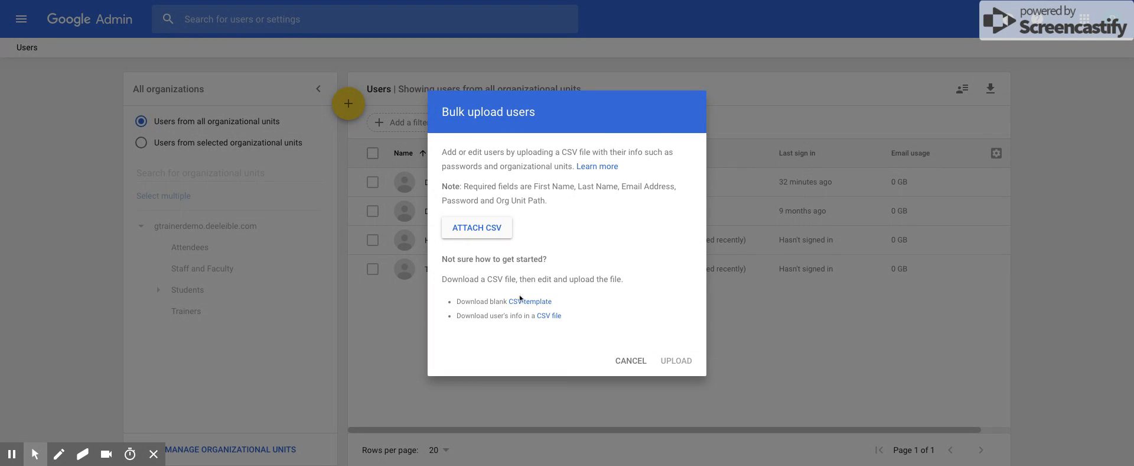
Cancel the bulk upload without uploading, then head to Manage organizational units
left_click(631, 361)
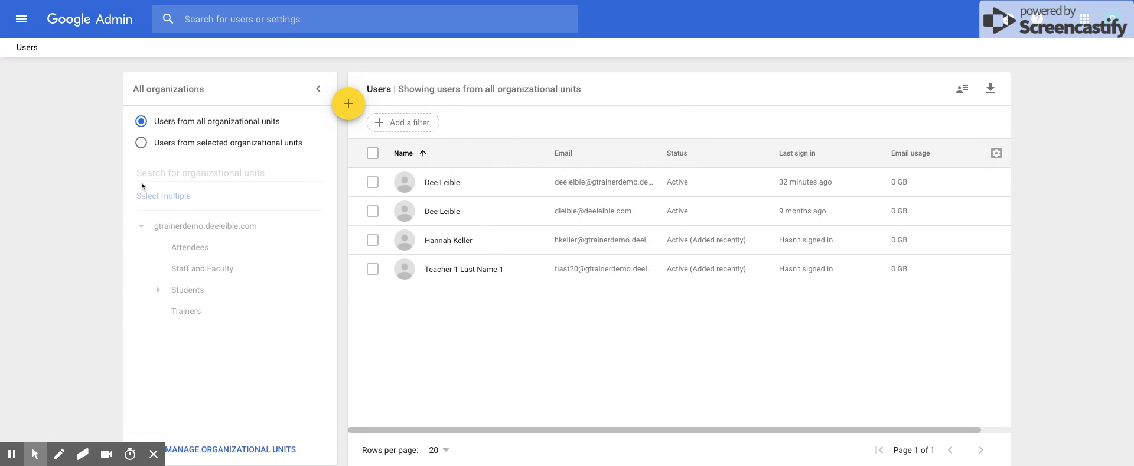
left_click(254, 449)
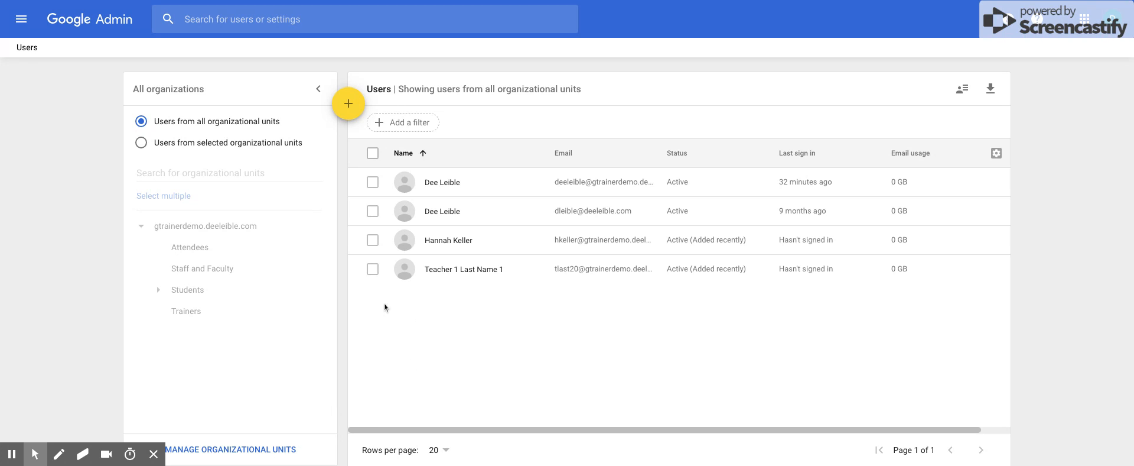